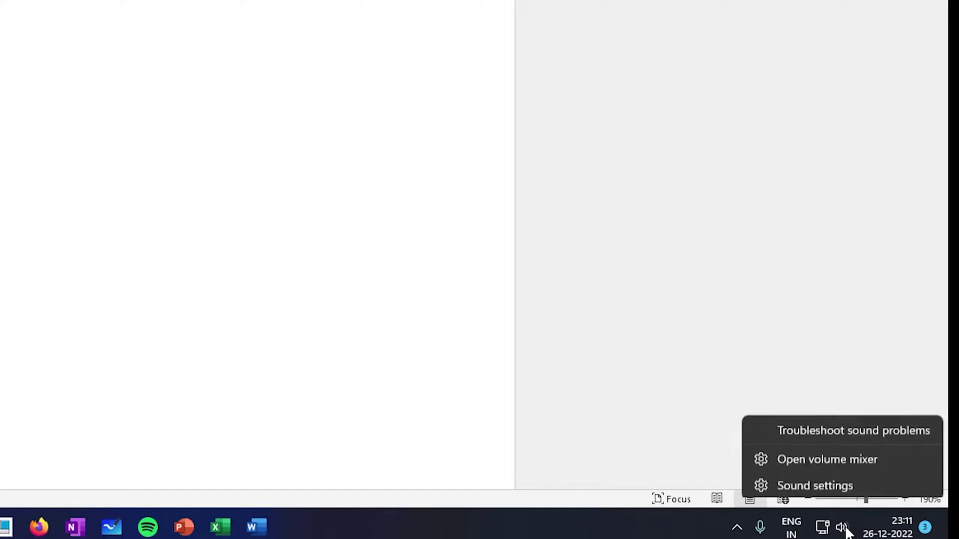
# Open the System > Sound settings page and scroll down to More sound settings
pyautogui.click(820, 480)
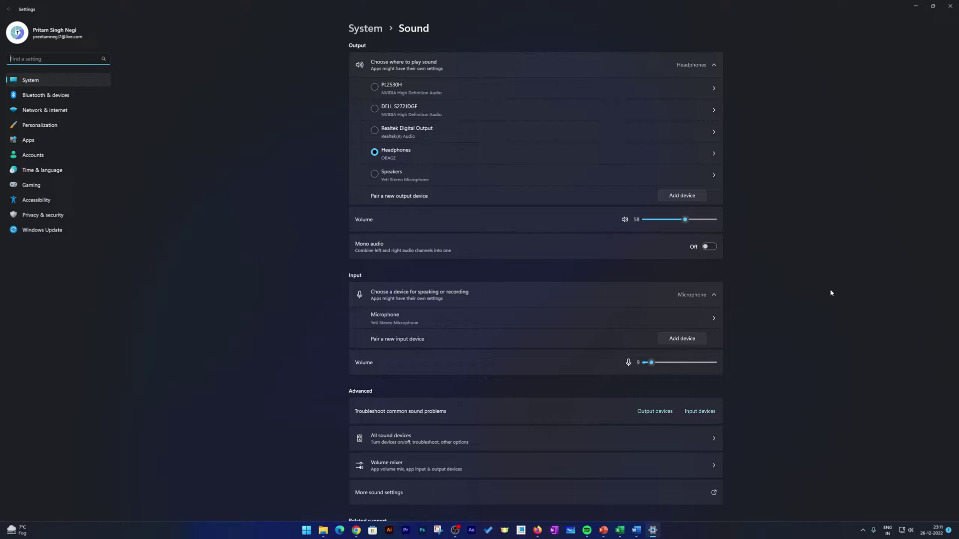
pyautogui.scroll(-2, 805, 272)
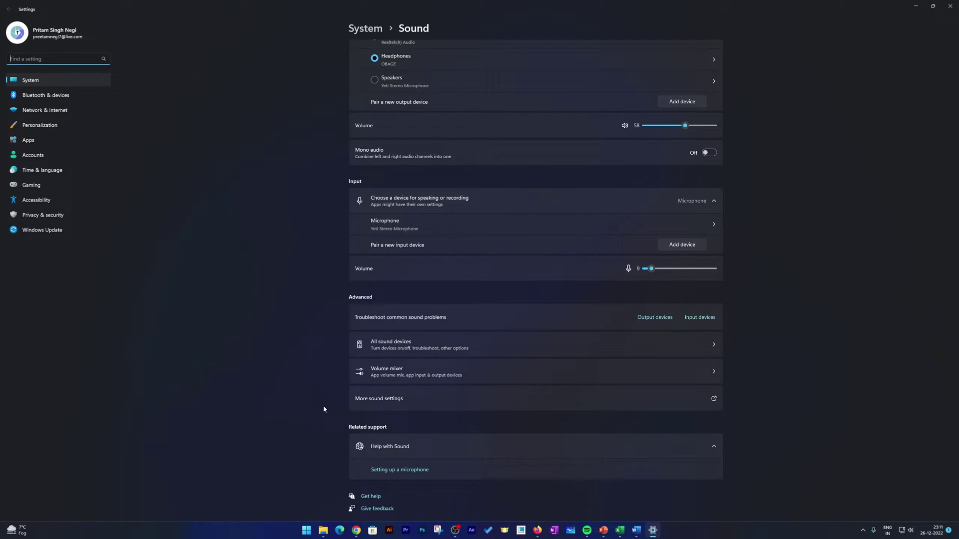
pyautogui.scroll(2, 268, 398)
pyautogui.scroll(-2, 286, 398)
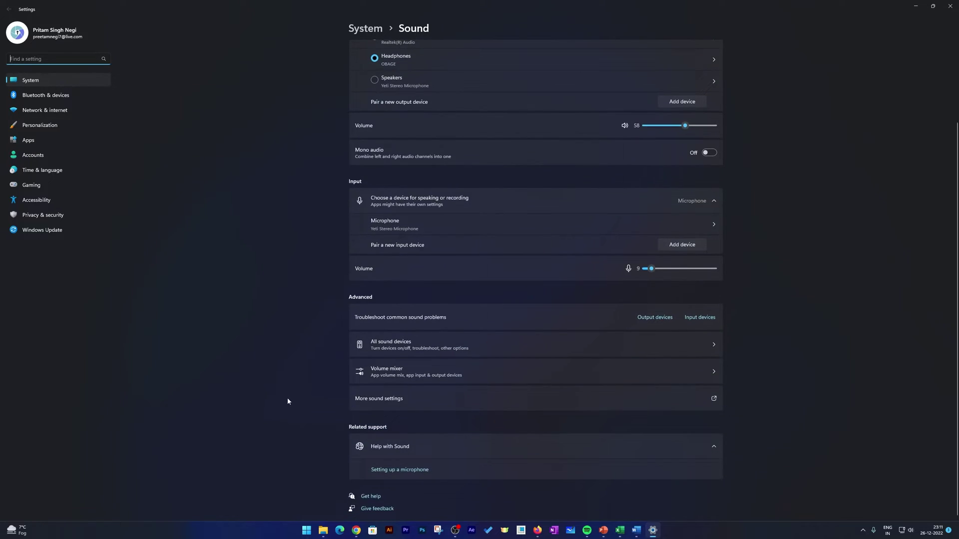
# Open the classic Sound dialog, centre it on screen, and show its Recording tab
pyautogui.click(393, 404)
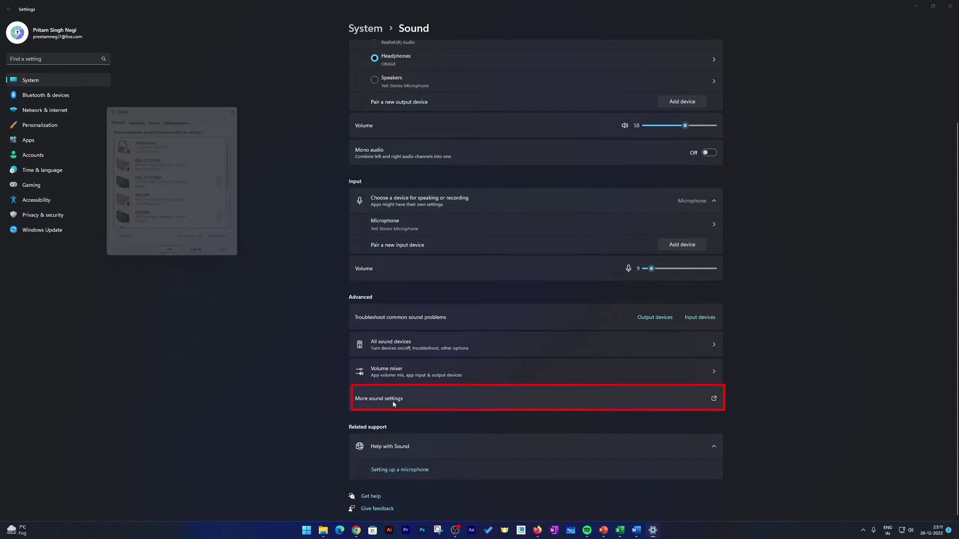
pyautogui.moveTo(144, 108); pyautogui.dragTo(343, 158)
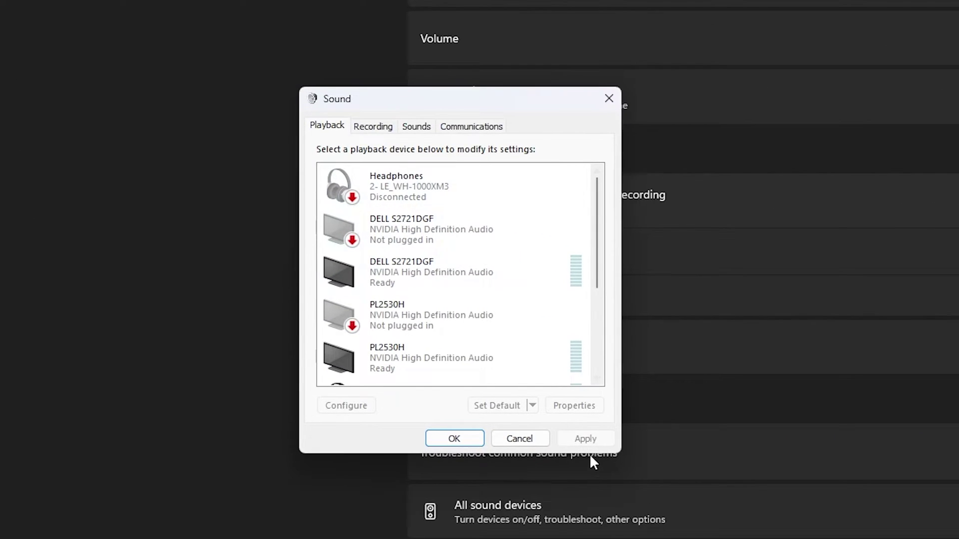
pyautogui.click(373, 129)
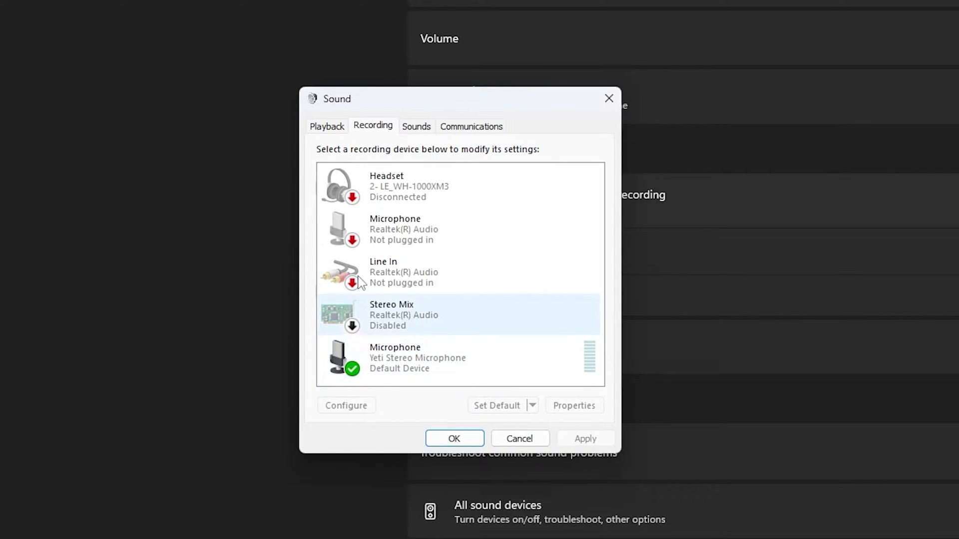
# Inspect the Realtek Microphone and Line In devices and the Sounds and Playback tabs, ending on Recording
pyautogui.click(428, 241)
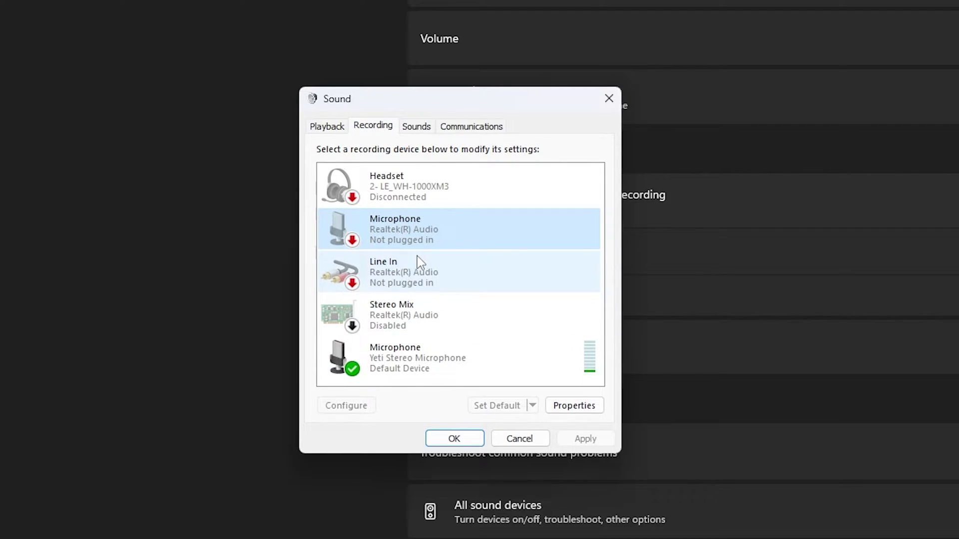
pyautogui.click(453, 285)
pyautogui.rightClick(452, 285)
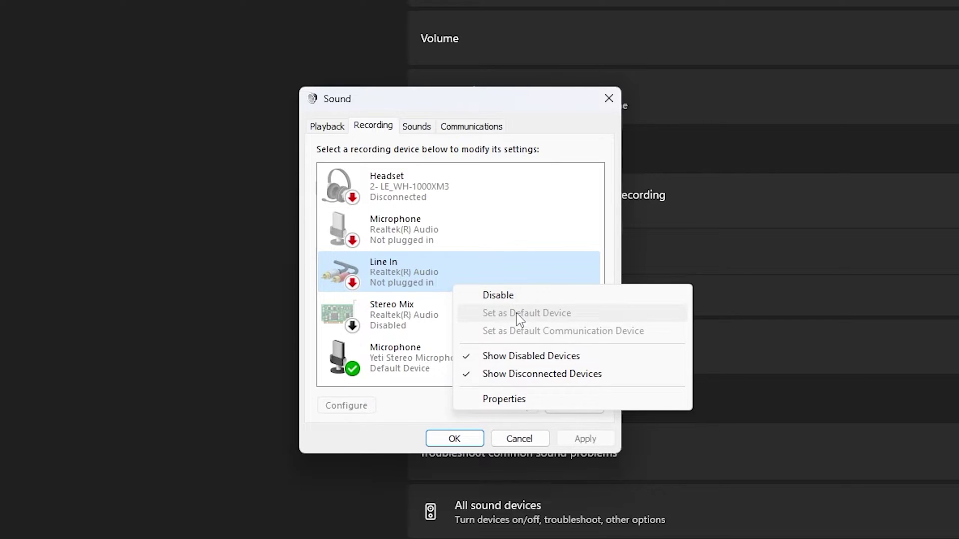
pyautogui.click(544, 98)
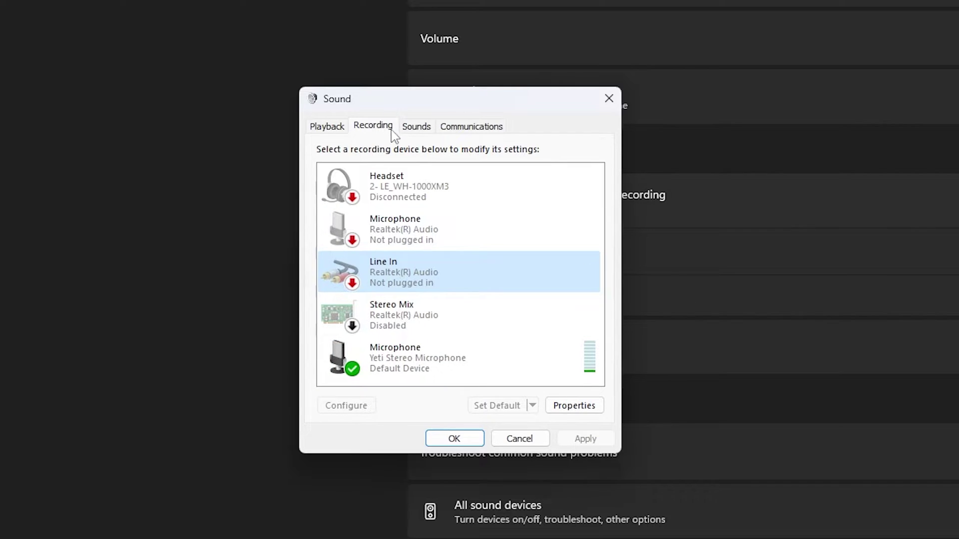
pyautogui.click(425, 126)
pyautogui.click(374, 126)
pyautogui.click(327, 126)
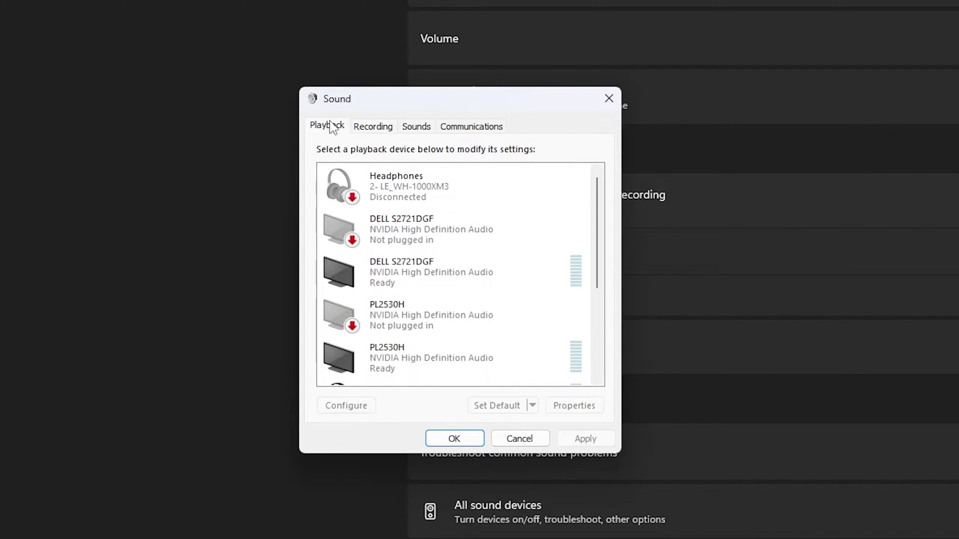
pyautogui.click(374, 127)
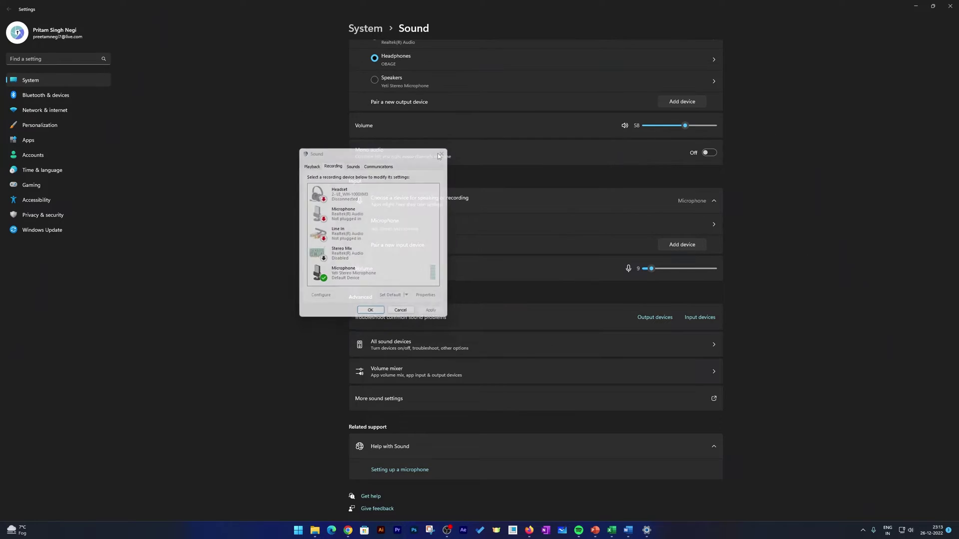
# Close the Sound dialog and go to the Privacy & security settings
pyautogui.click(493, 136)
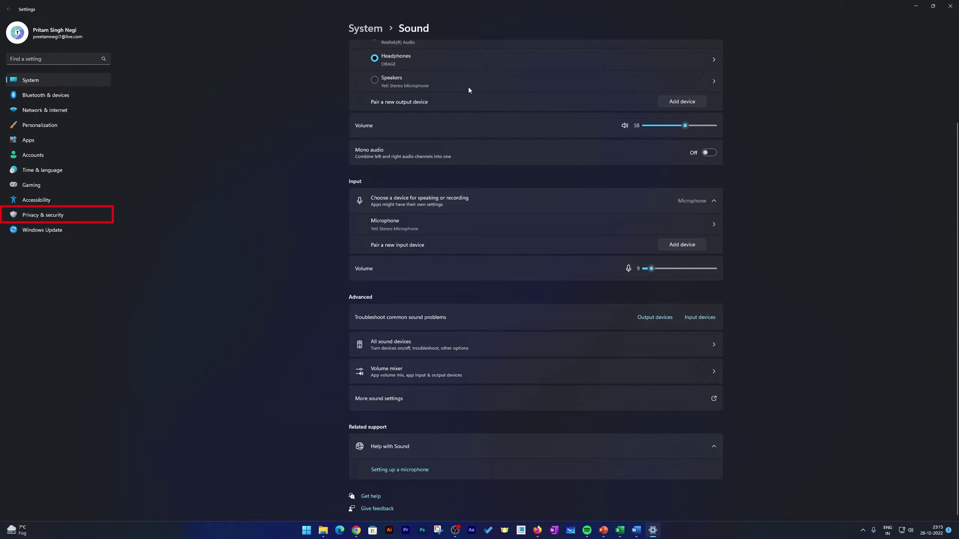
pyautogui.click(70, 216)
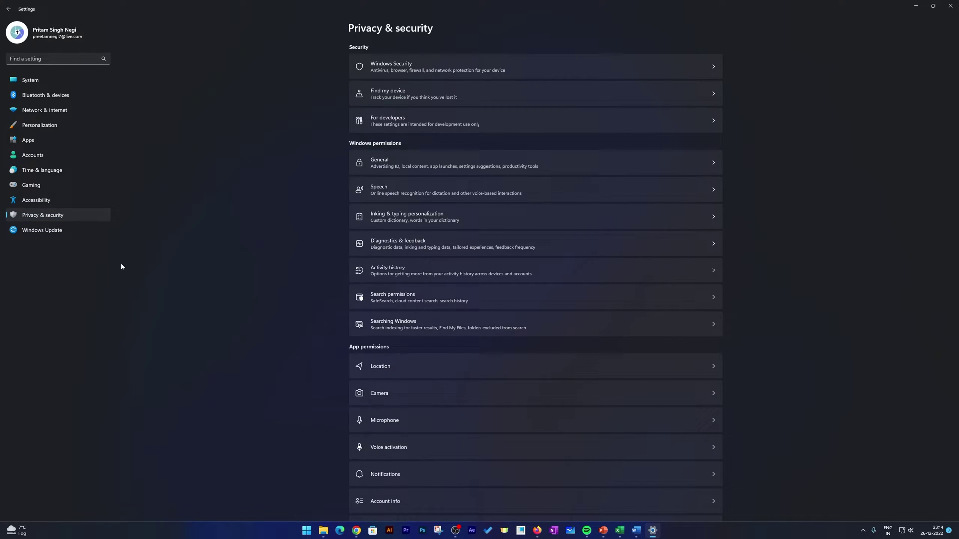
pyautogui.scroll(-3, 635, 349)
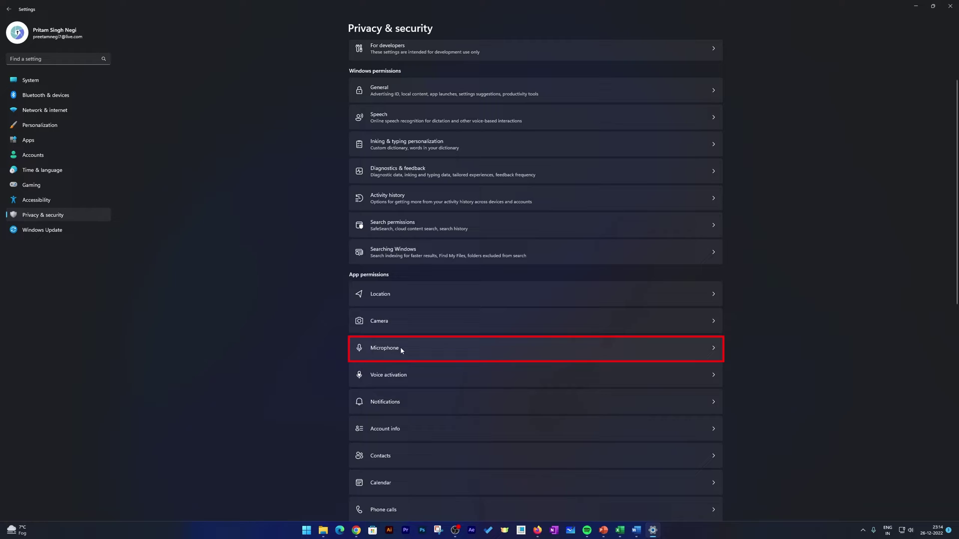
# Review the Microphone and Voice activation privacy pages, confirming microphone access is On
pyautogui.click(394, 347)
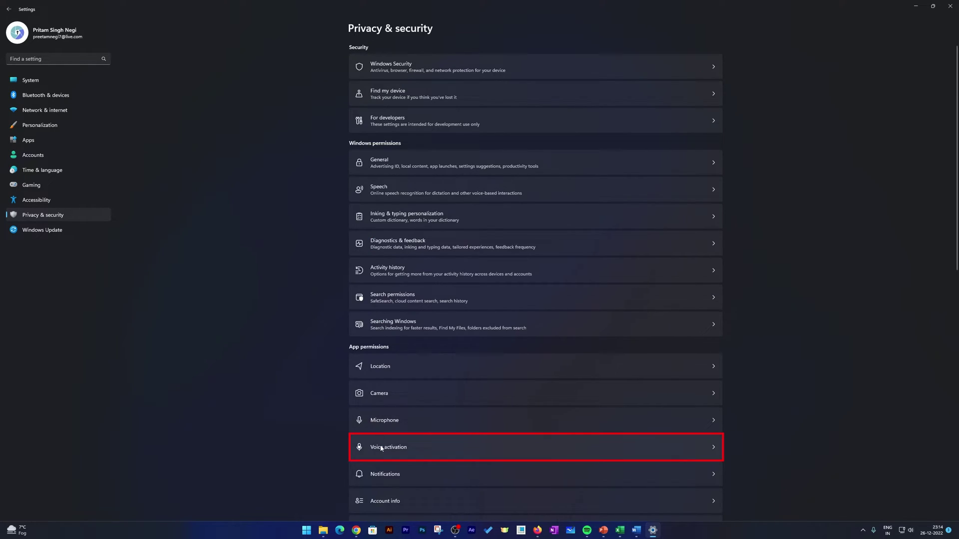
pyautogui.click(381, 447)
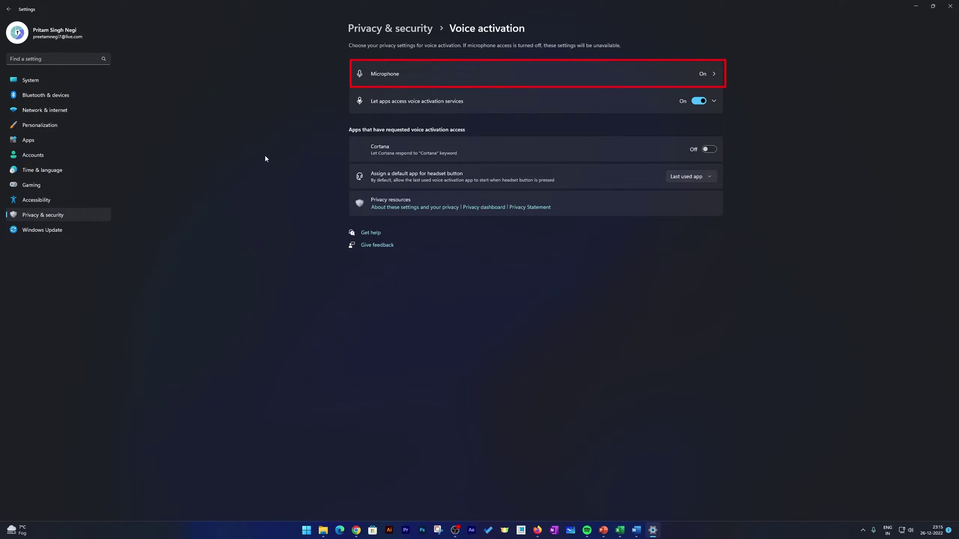
pyautogui.click(390, 84)
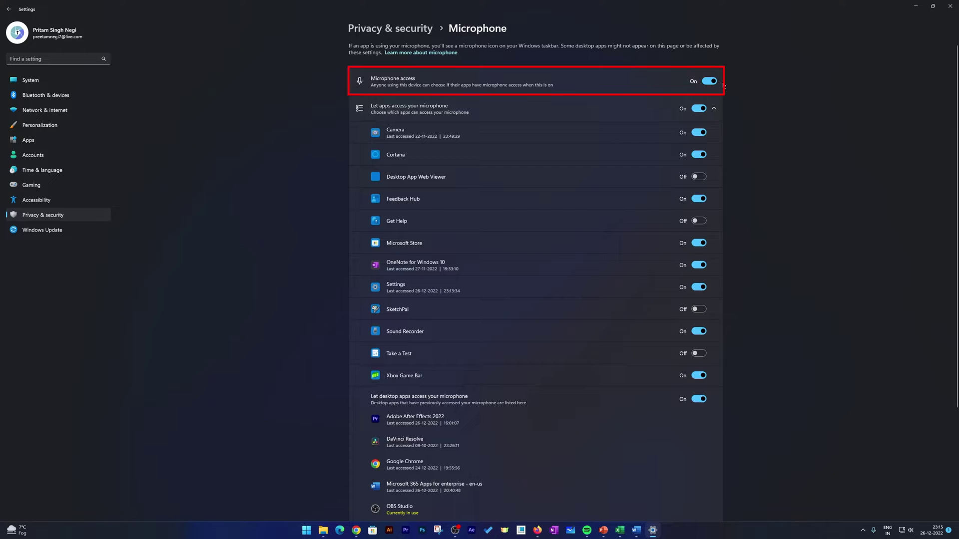
pyautogui.scroll(-3, 577, 168)
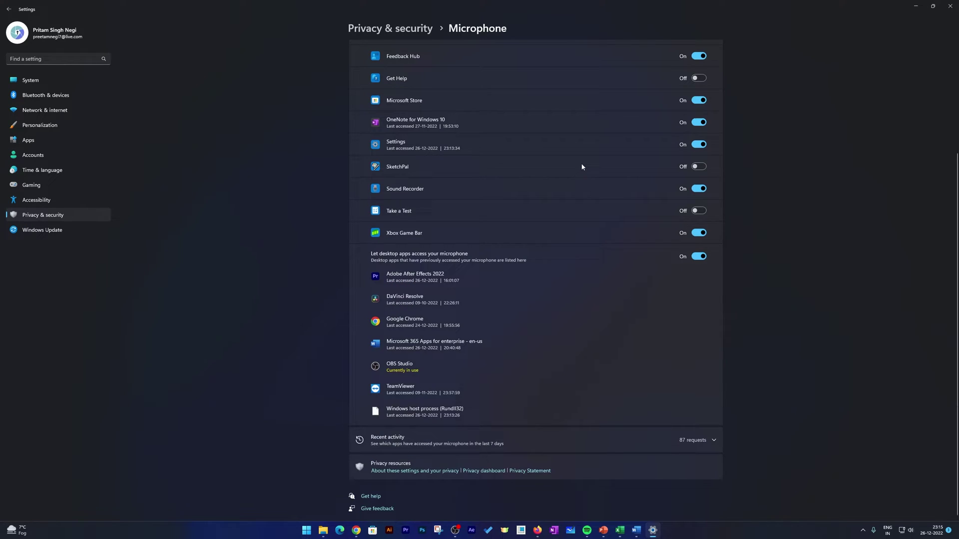
pyautogui.scroll(3, 582, 166)
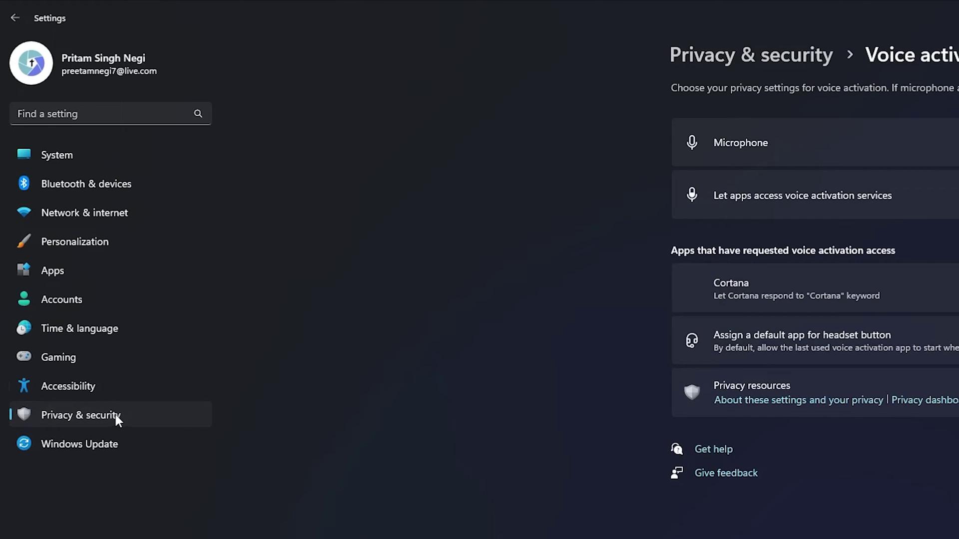
# Search Settings for 'voic', open the Voice typing setting, then close Settings to return to Word
pyautogui.click(61, 216)
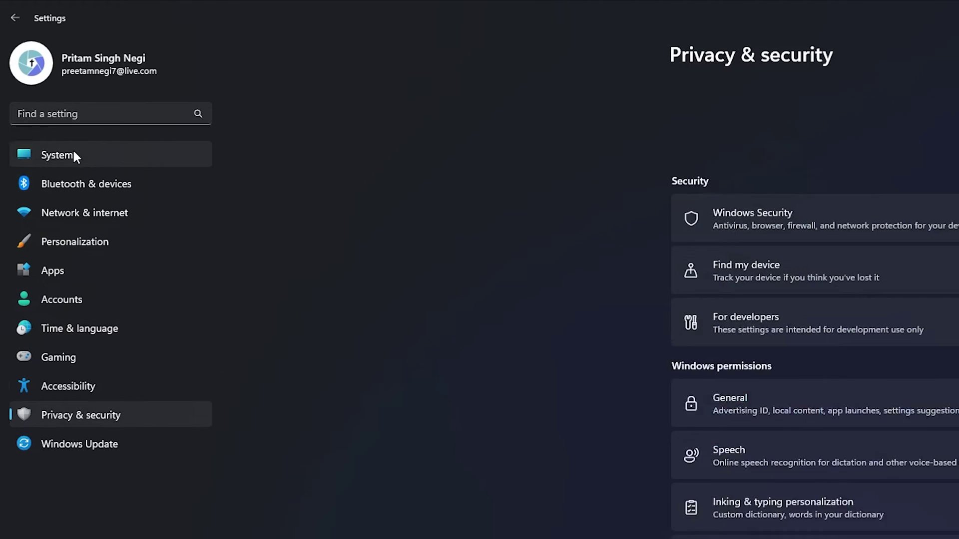
pyautogui.click(85, 116)
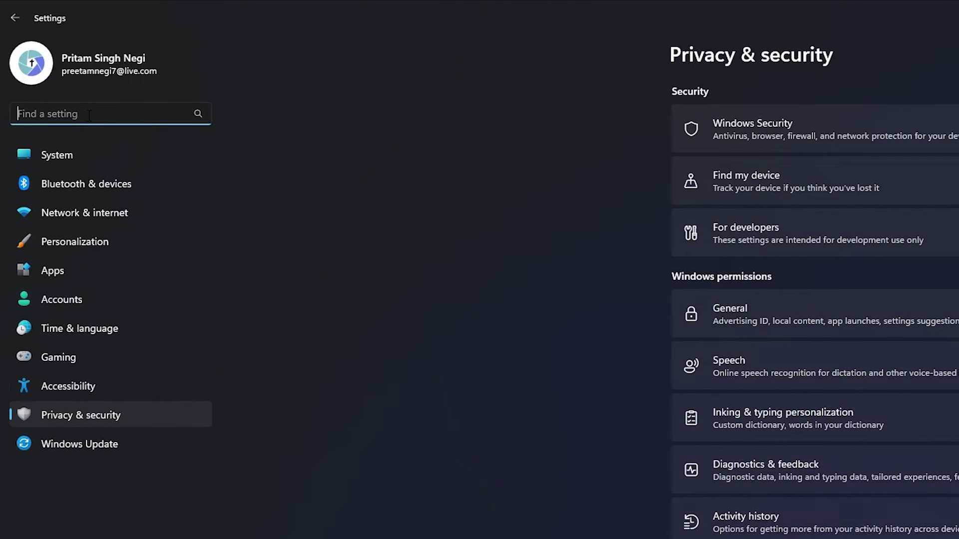
pyautogui.write('v')
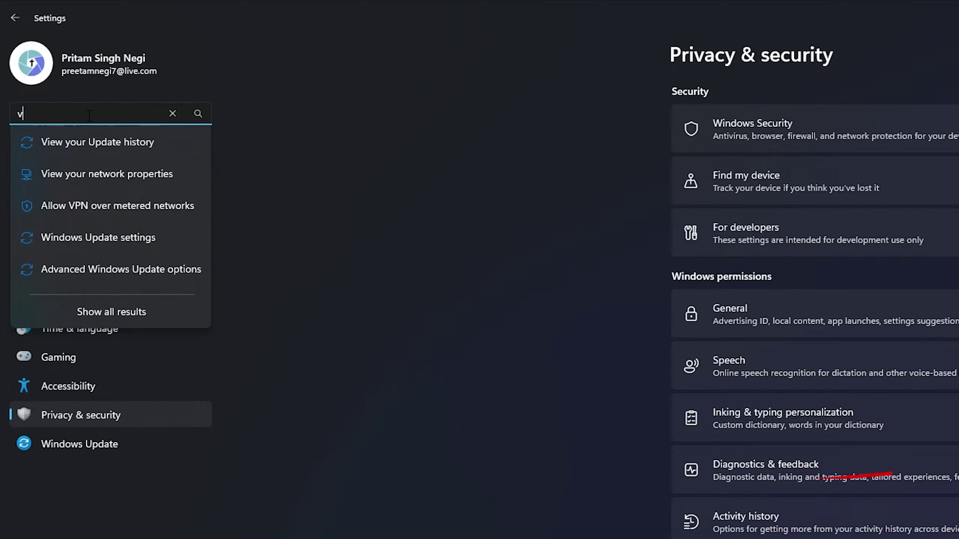
pyautogui.write('oic')
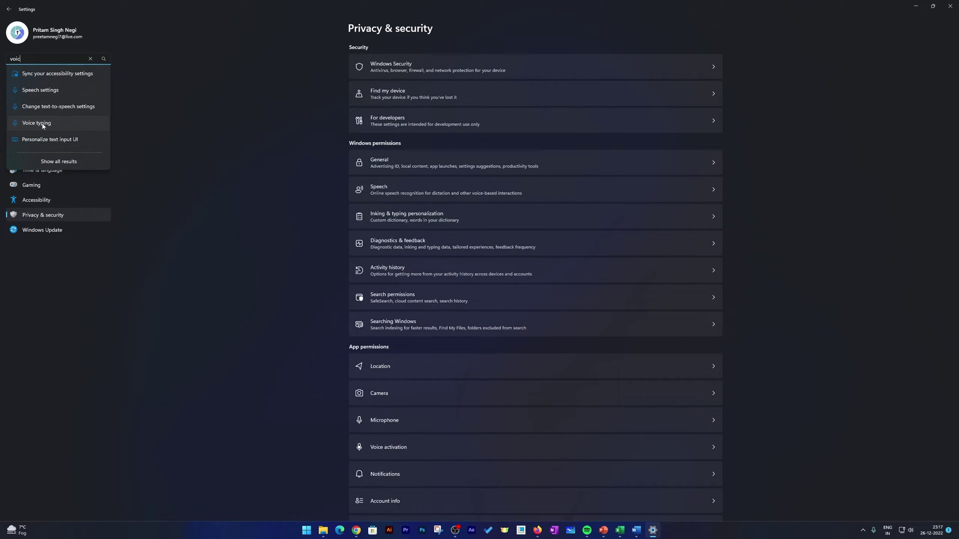
pyautogui.click(43, 124)
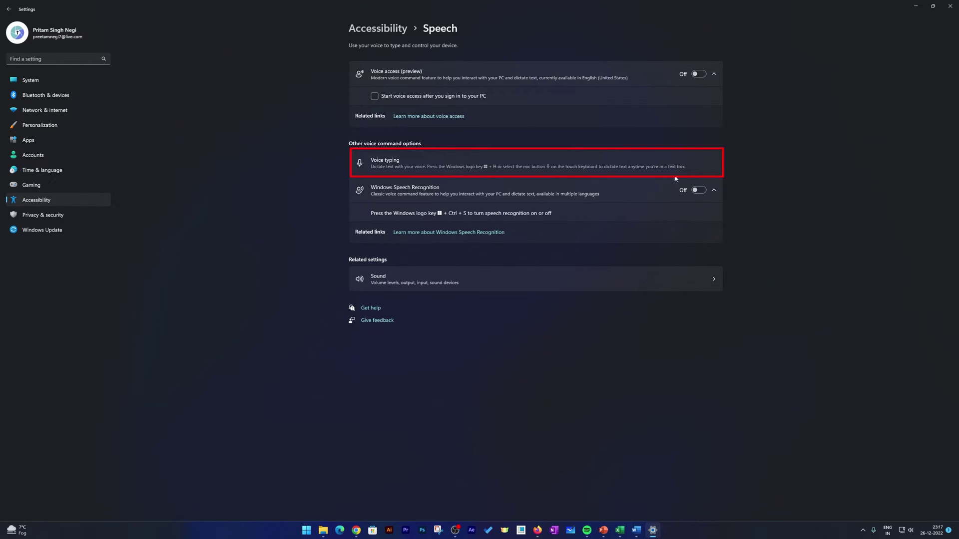
pyautogui.click(950, 6)
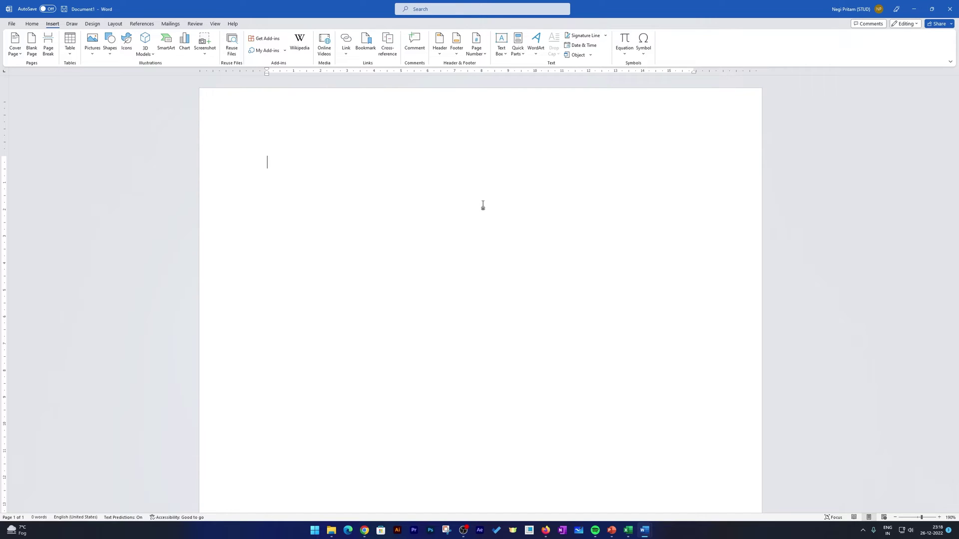
# Start voice typing with Win+H and dictate two paragraphs ending 'do not match the accent'
pyautogui.press('super+h')
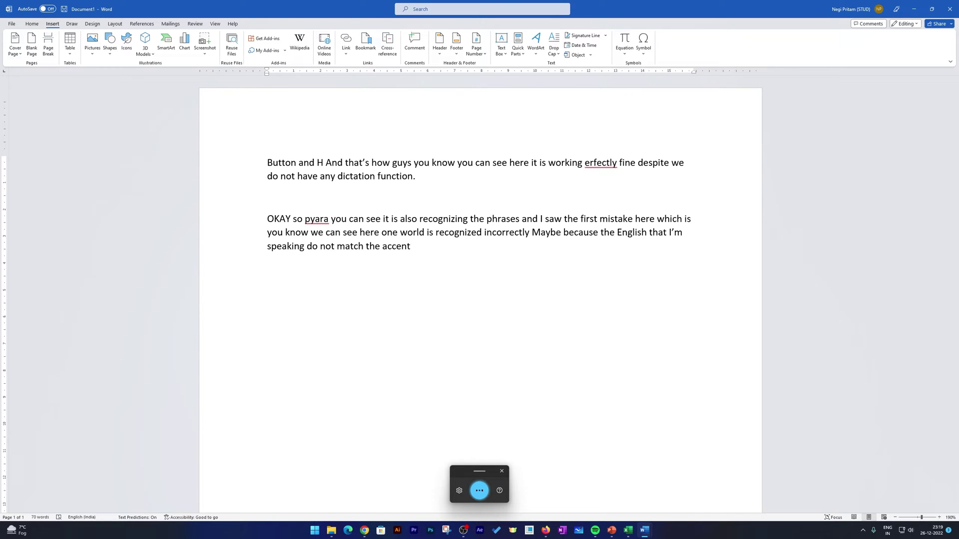
# Switch on Voice typing launcher and Automatic punctuation in the voice typing toolbar settings
pyautogui.click(459, 490)
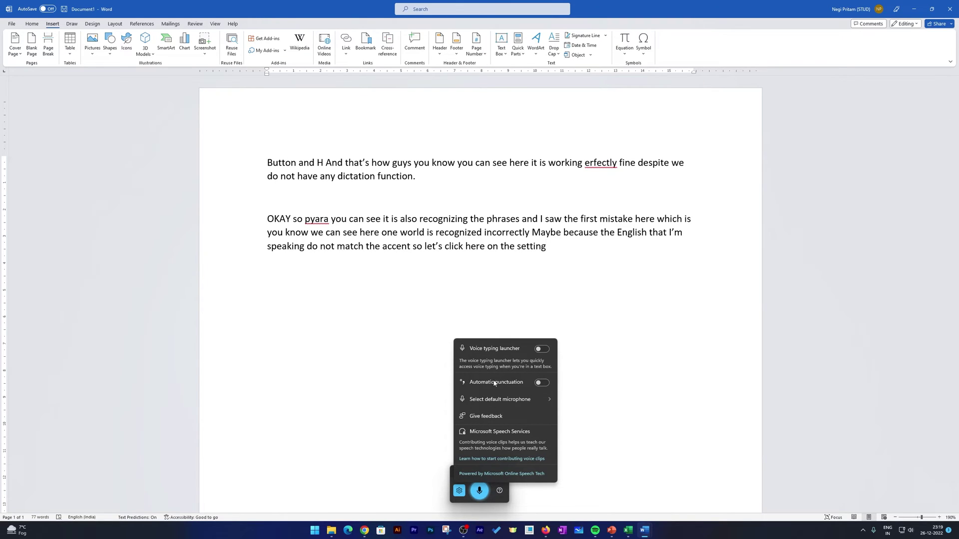
pyautogui.click(541, 350)
pyautogui.click(540, 385)
pyautogui.moveTo(551, 401)
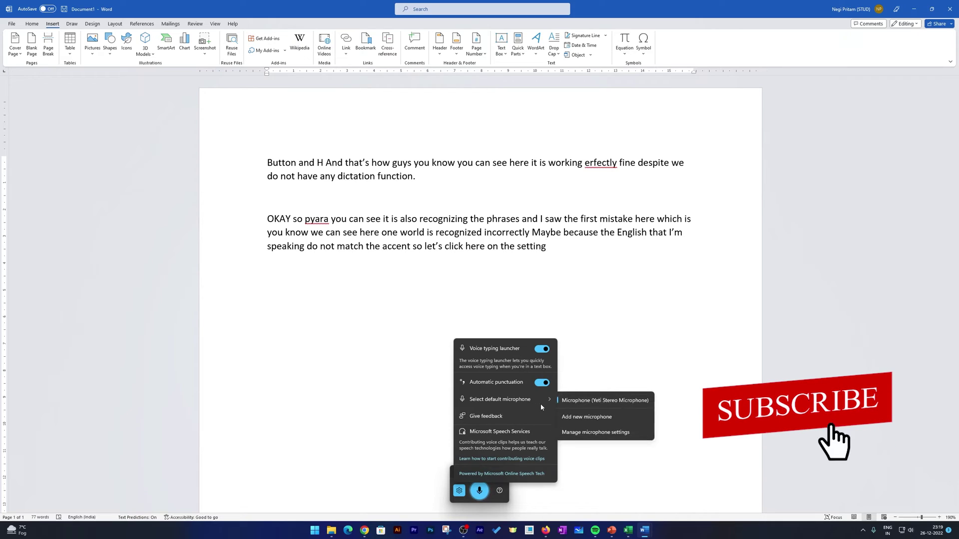
# Look over the microphone settings on the Sound page, then reopen Word's voice typing settings
pyautogui.click(593, 433)
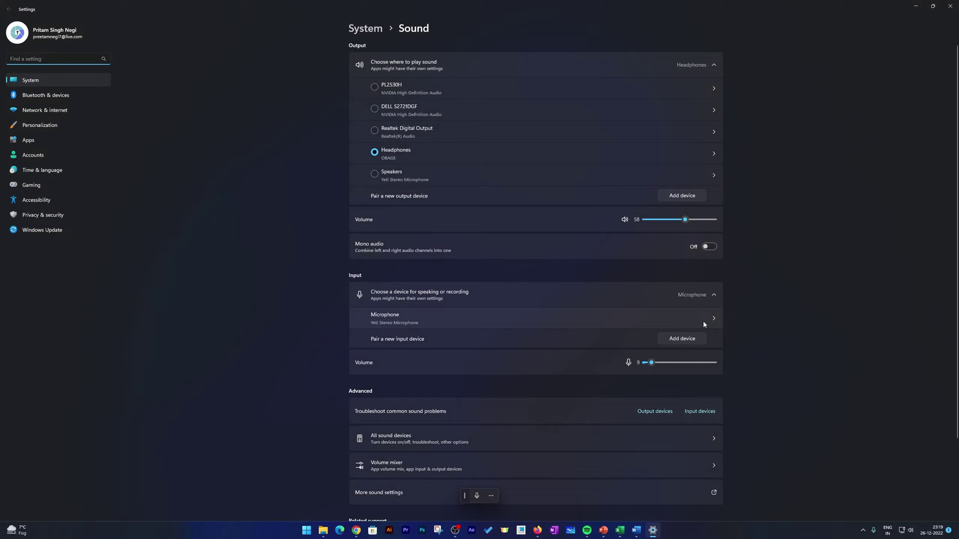
pyautogui.scroll(-3, 560, 327)
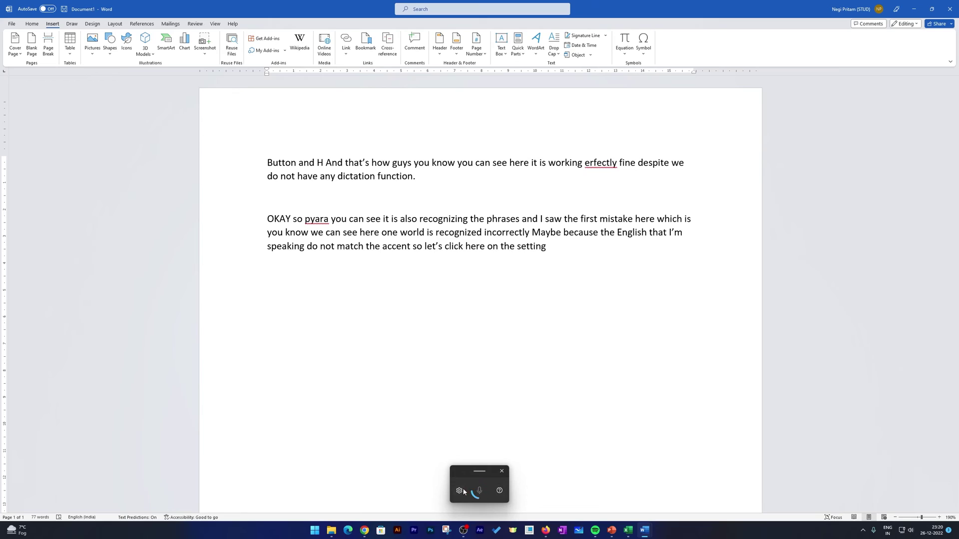
pyautogui.click(460, 490)
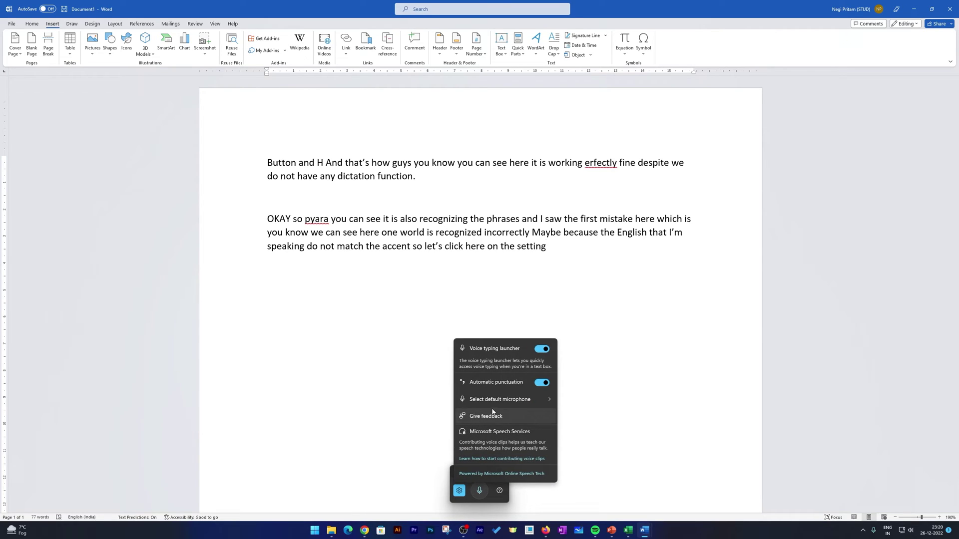
pyautogui.click(455, 492)
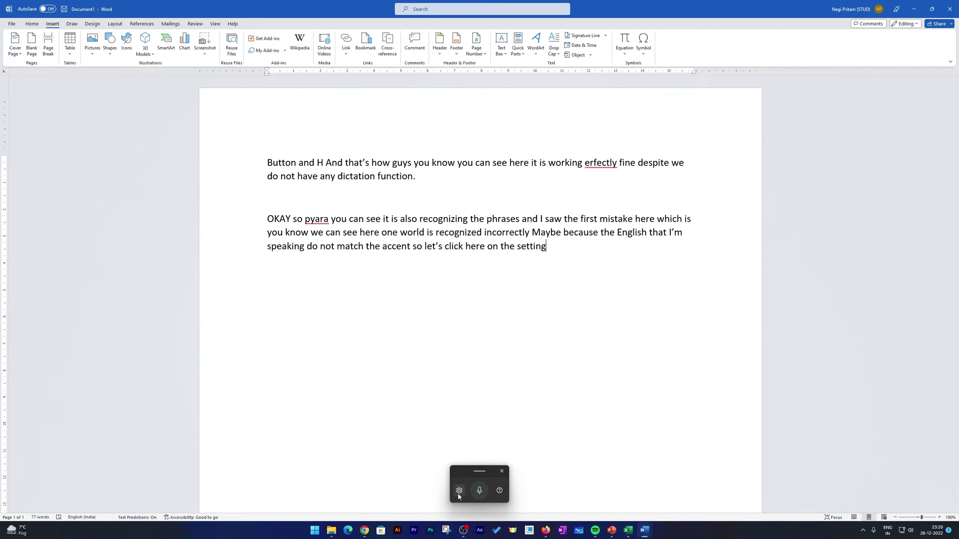
pyautogui.click(458, 492)
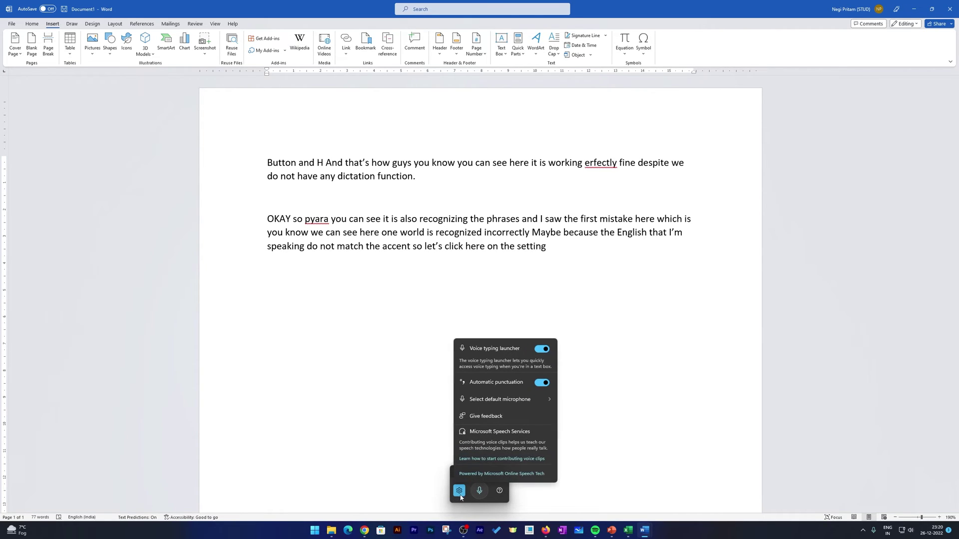
# Open the Microsoft Online Speech privacy statement in Firefox and read its Voice typing paragraph
pyautogui.click(497, 474)
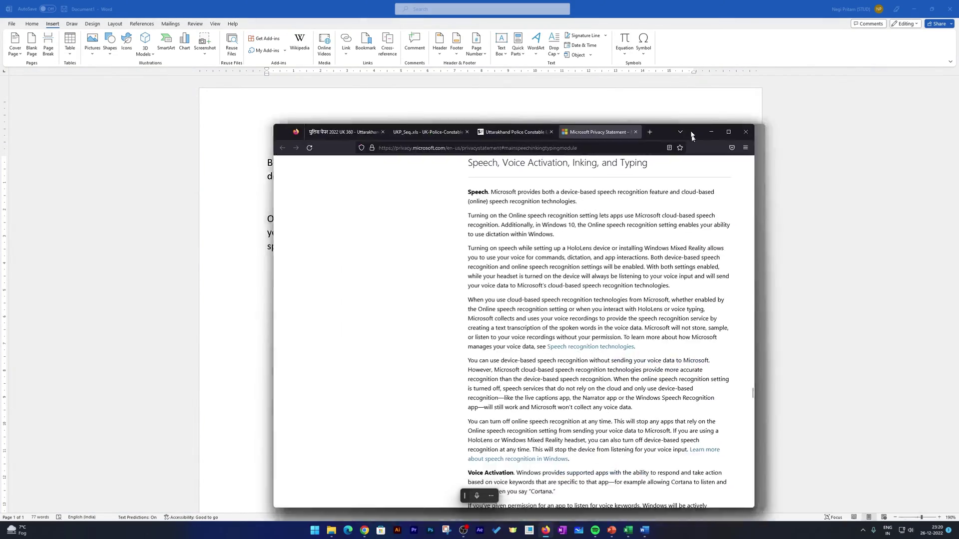
pyautogui.scroll(-2, 378, 355)
pyautogui.scroll(-2, 378, 355)
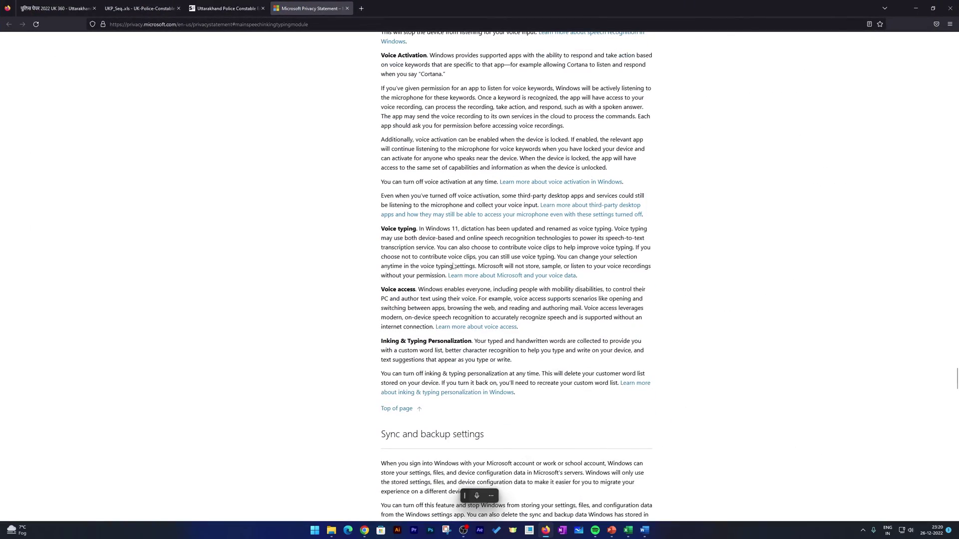
pyautogui.moveTo(388, 231); pyautogui.dragTo(582, 267)
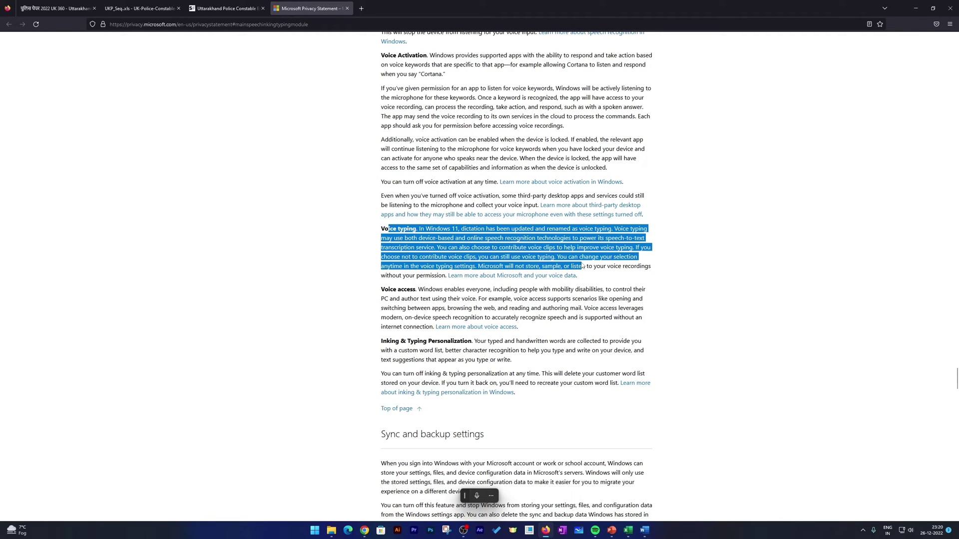
pyautogui.click(610, 322)
pyautogui.scroll(-5, 578, 343)
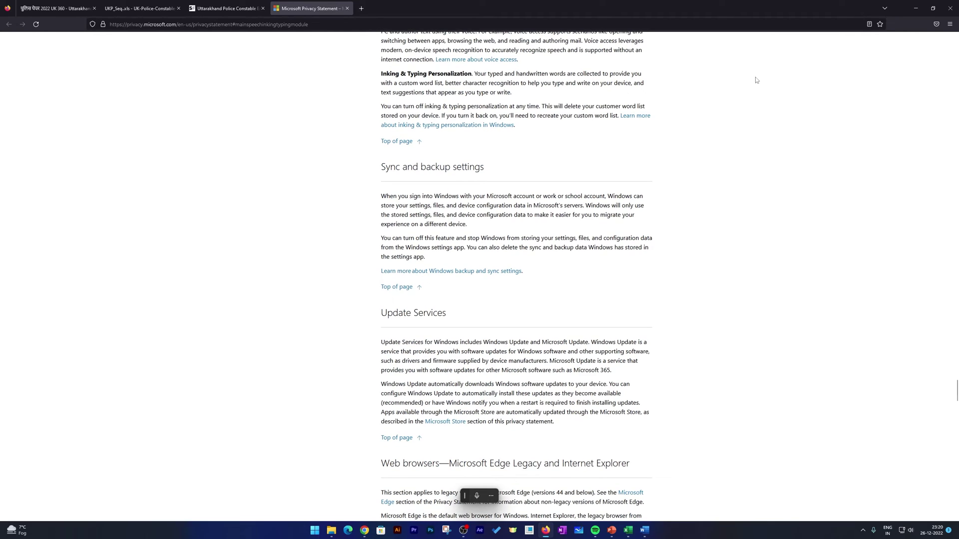
# Back in Word, resume dictation to extend the second paragraph, then start a new paragraph
pyautogui.click(946, 11)
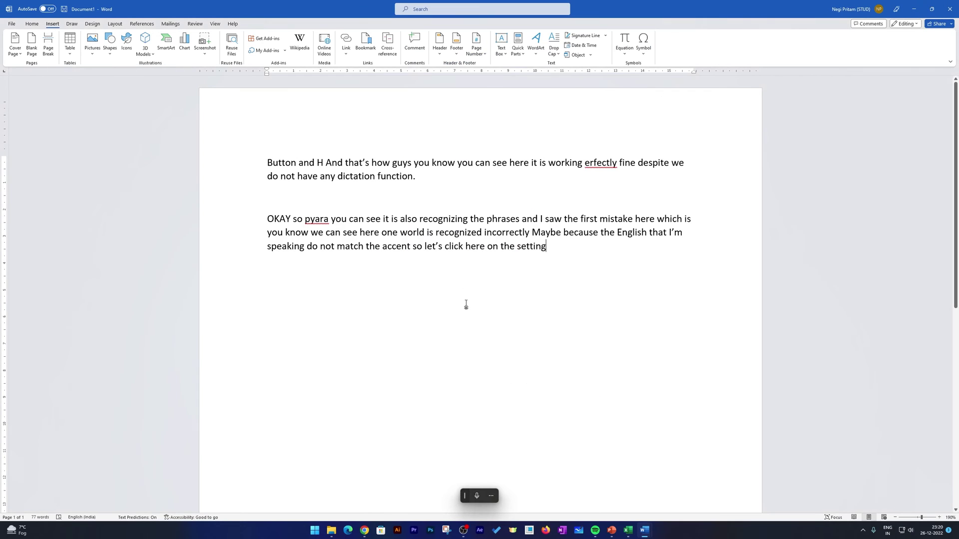
pyautogui.click(494, 496)
pyautogui.click(492, 496)
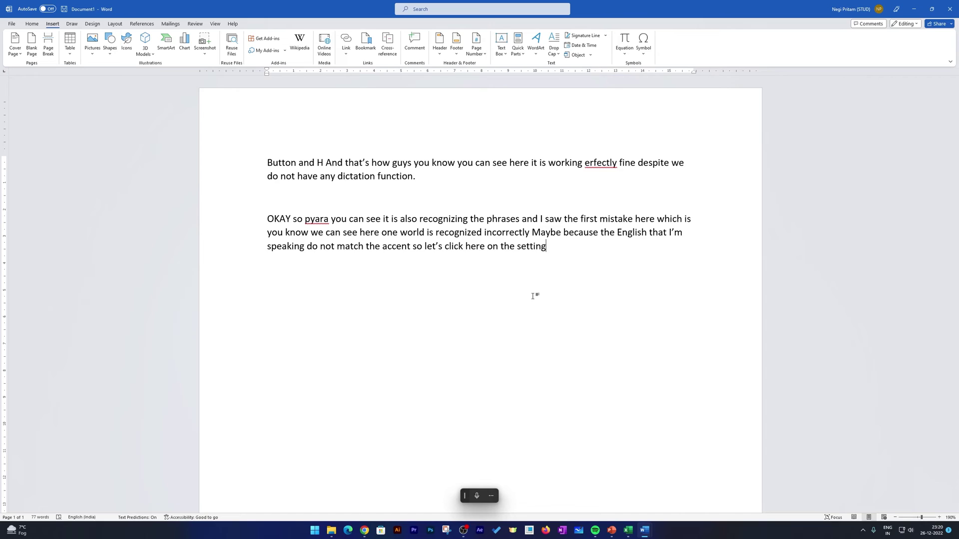
pyautogui.click(480, 498)
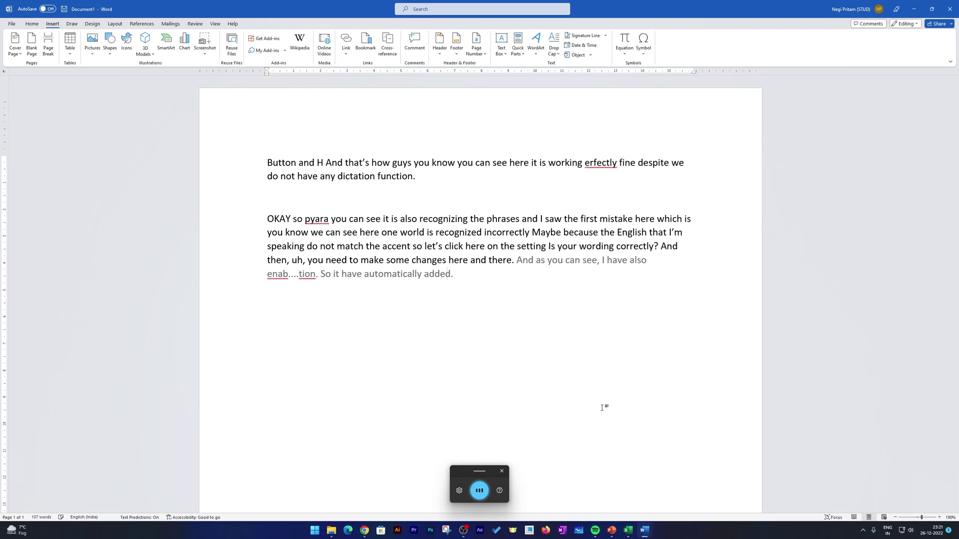
pyautogui.press('Return')
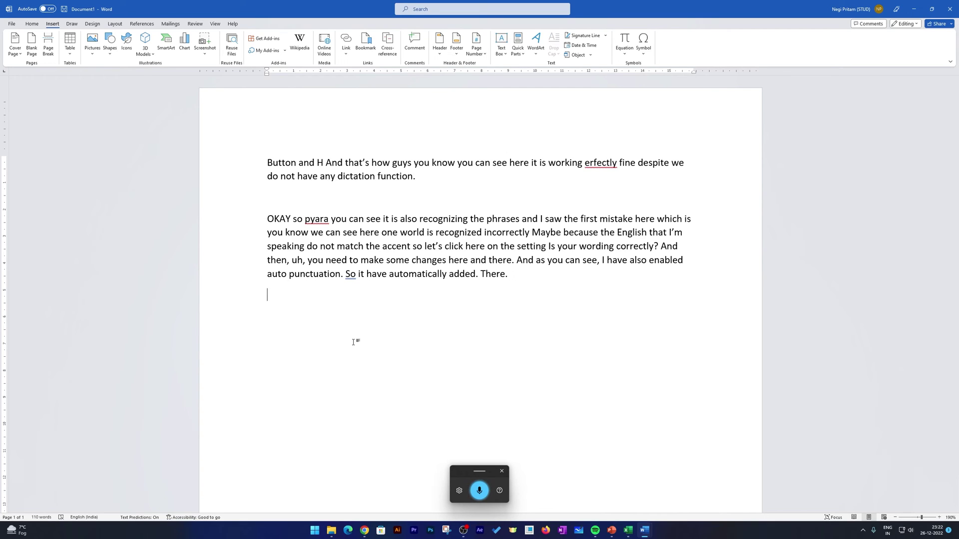